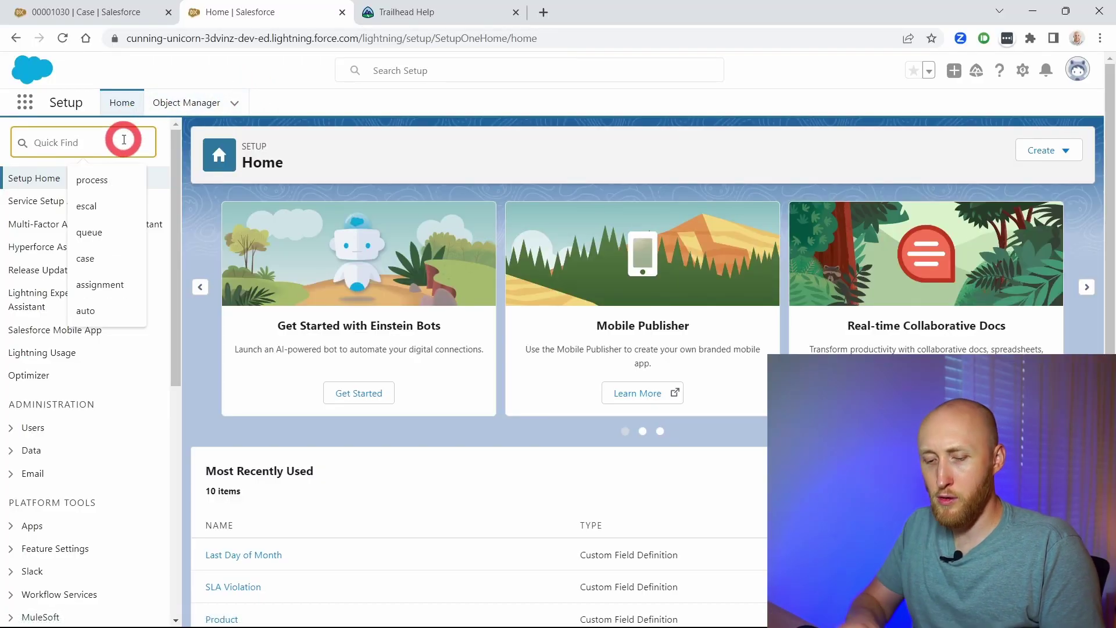
Step: Search Quick Find for 'escala' and open the Case Escalation Rules page
text(escala)
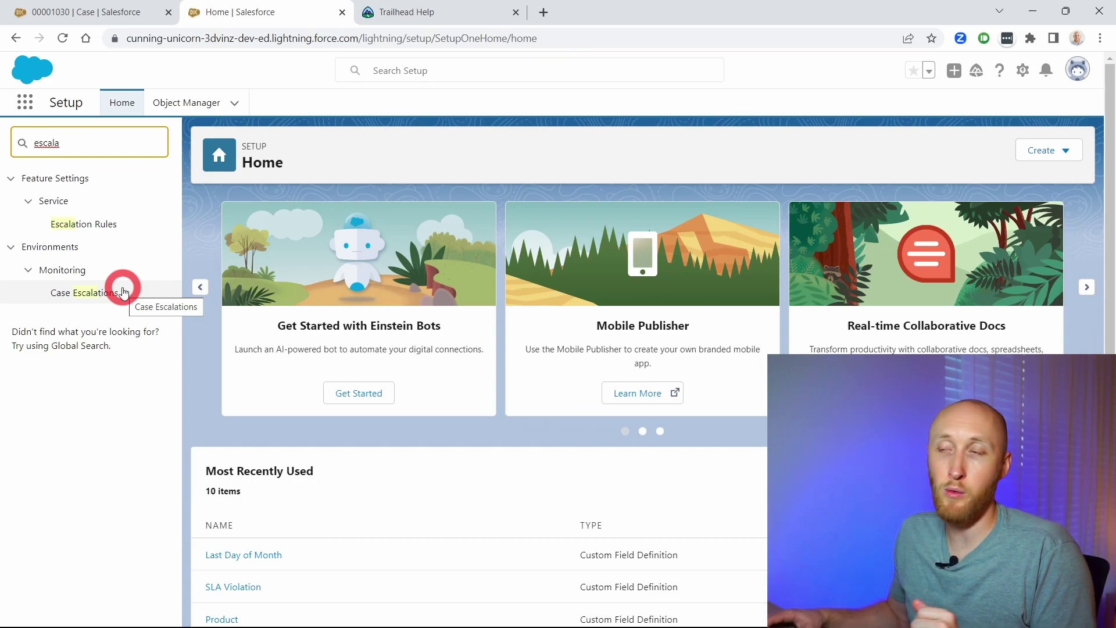
click(100, 226)
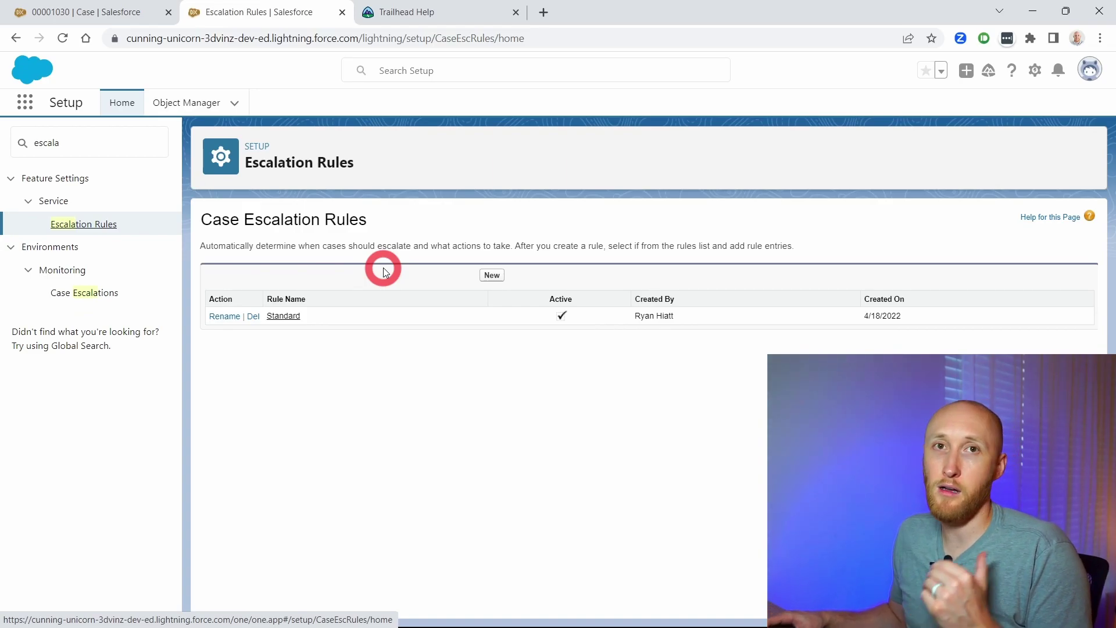
Step: Open the Standard rule to show its eight billing-country, SLA and priority entries
click(283, 318)
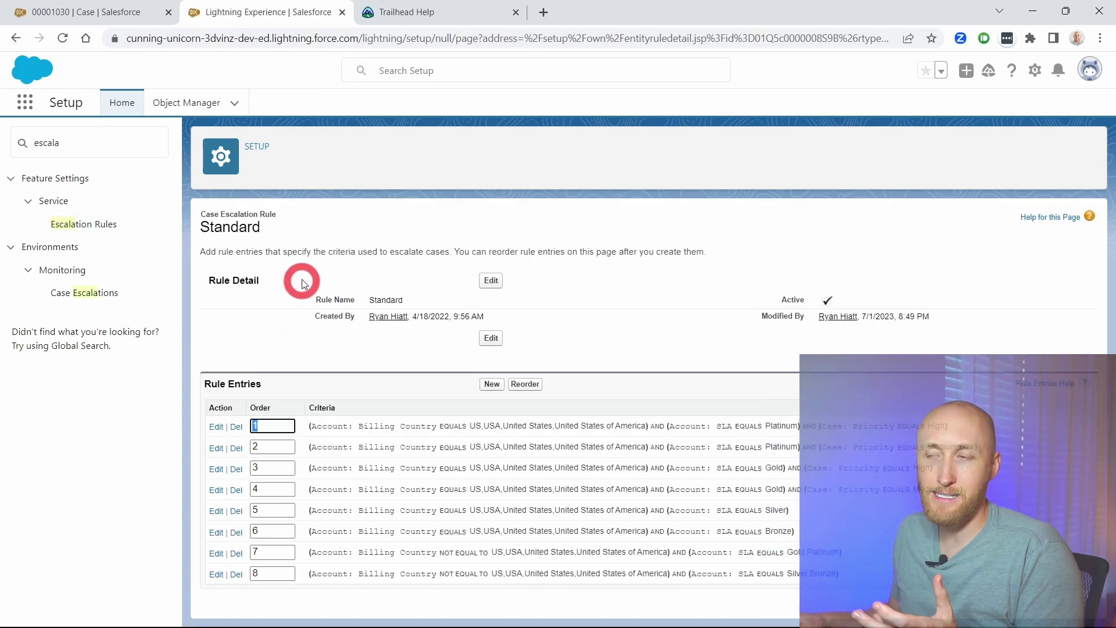
click(287, 336)
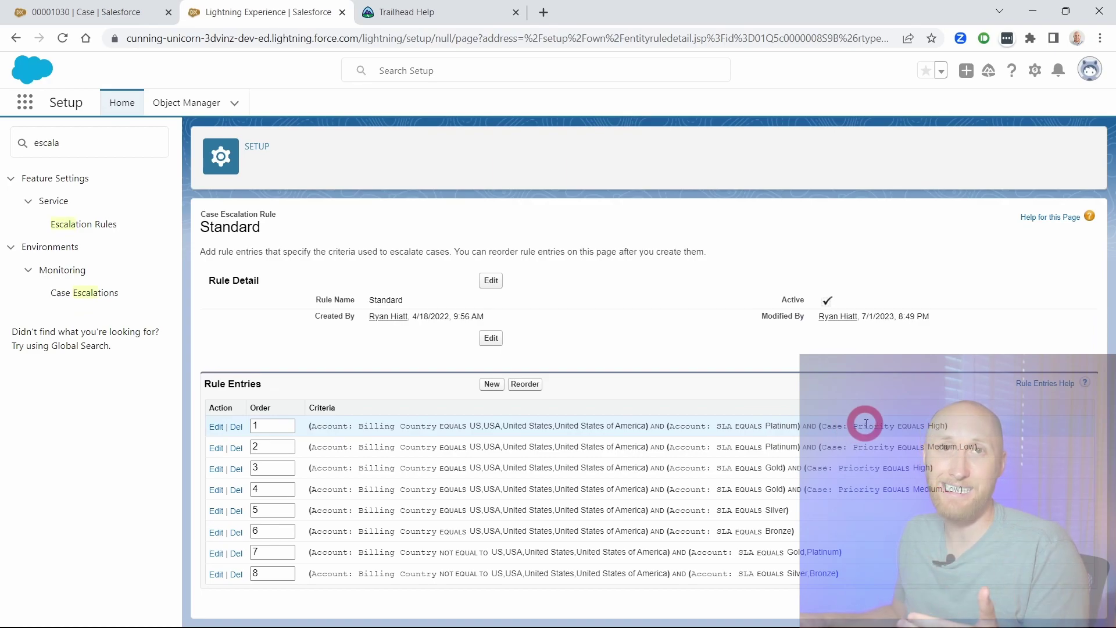
Step: Edit rule entry 1 to view its existing 2 Hours 0 Minutes escalation action
click(212, 427)
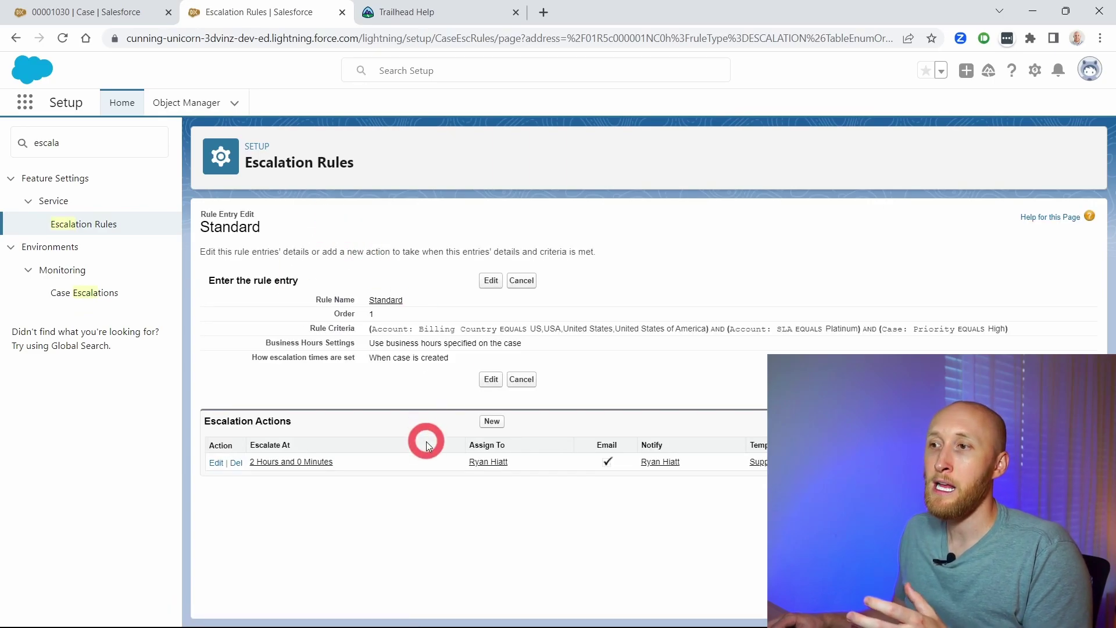
drag(309, 420, 194, 435)
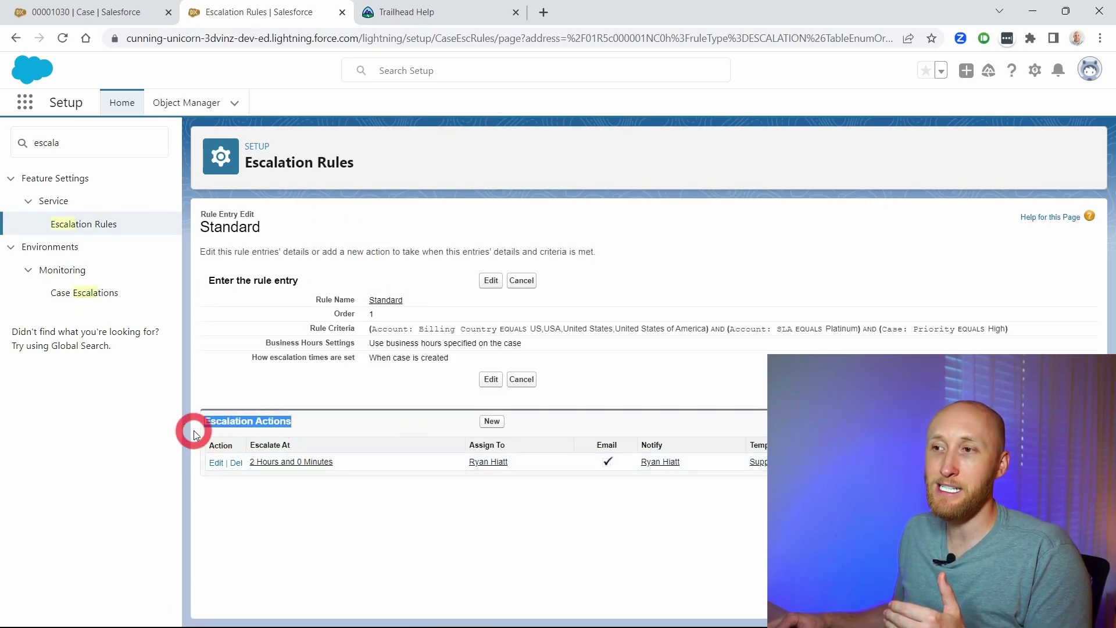
click(338, 415)
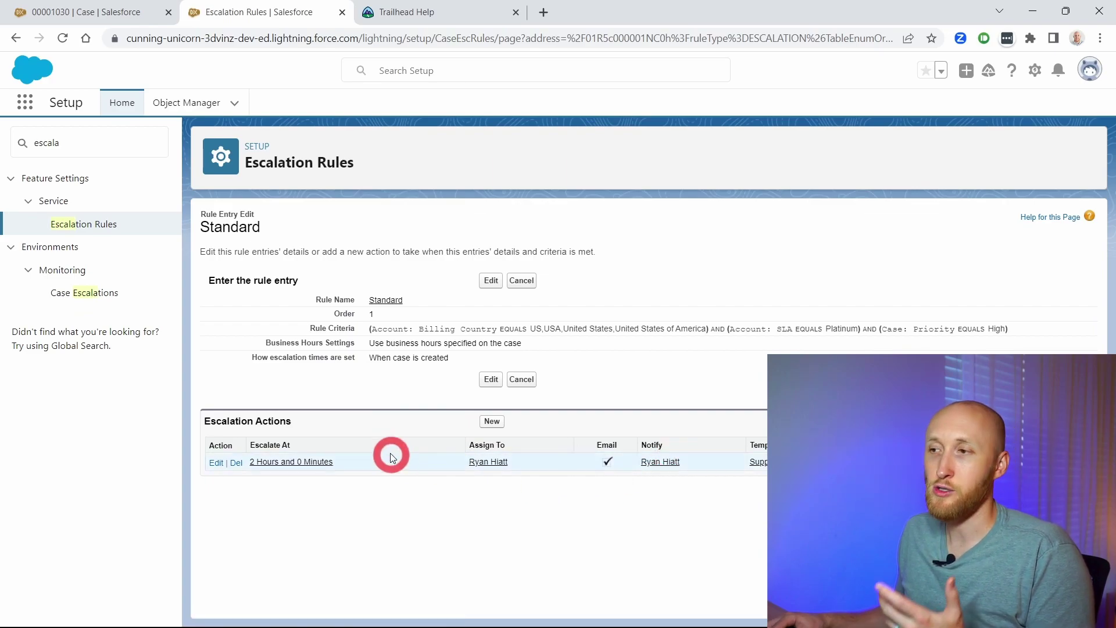
Step: Add a new escalation action with Age Over set to 3 hours and 30 minutes
click(494, 423)
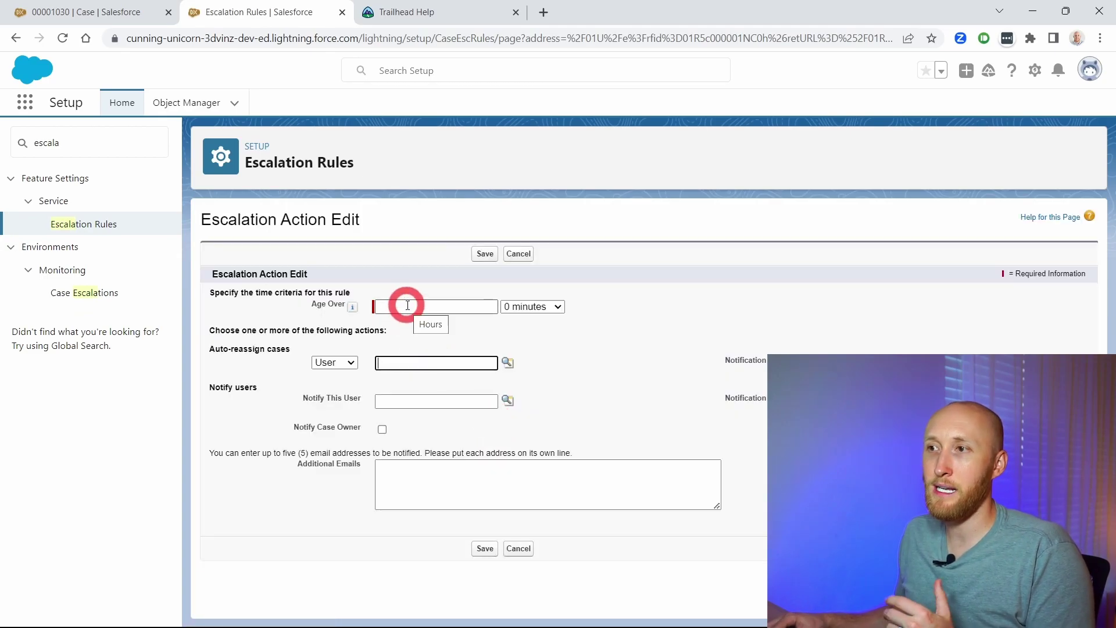
mouse_move(353, 312)
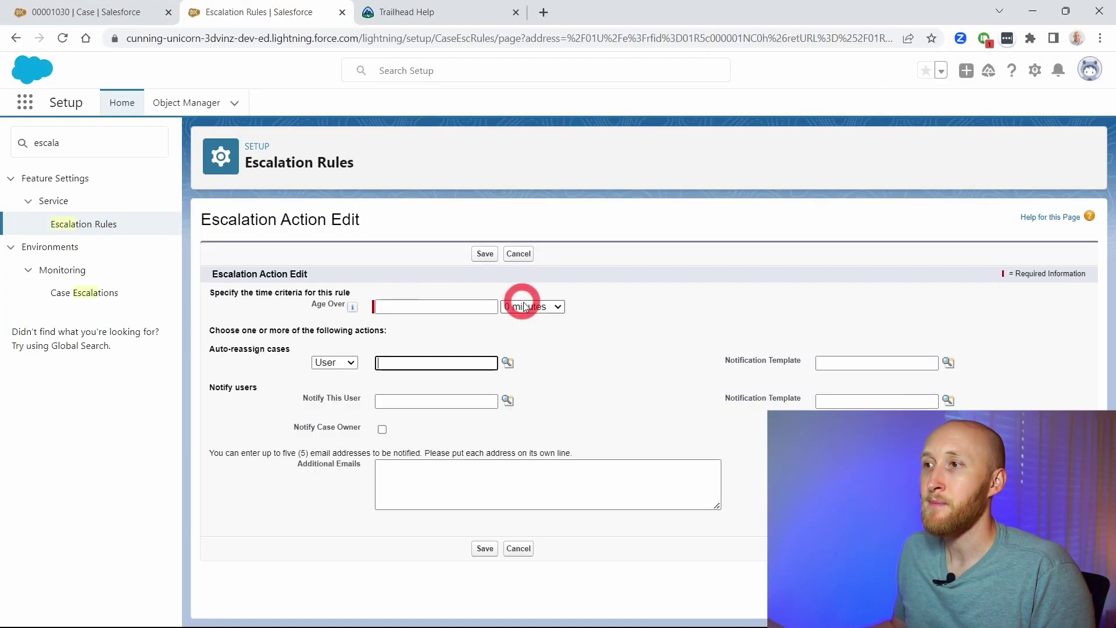
click(555, 307)
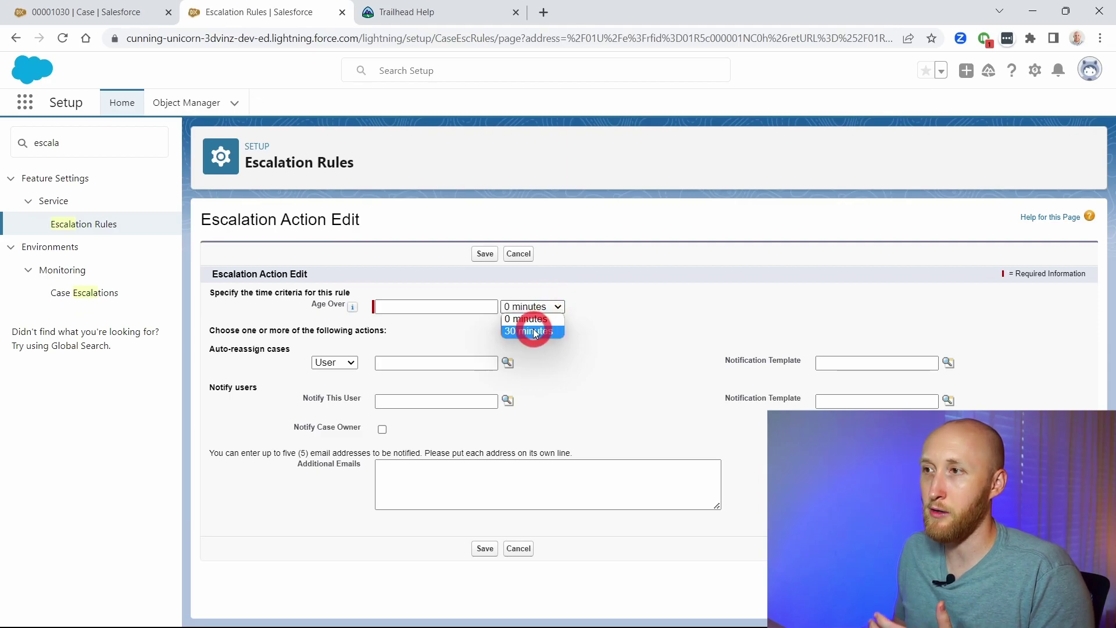
click(486, 280)
click(465, 305)
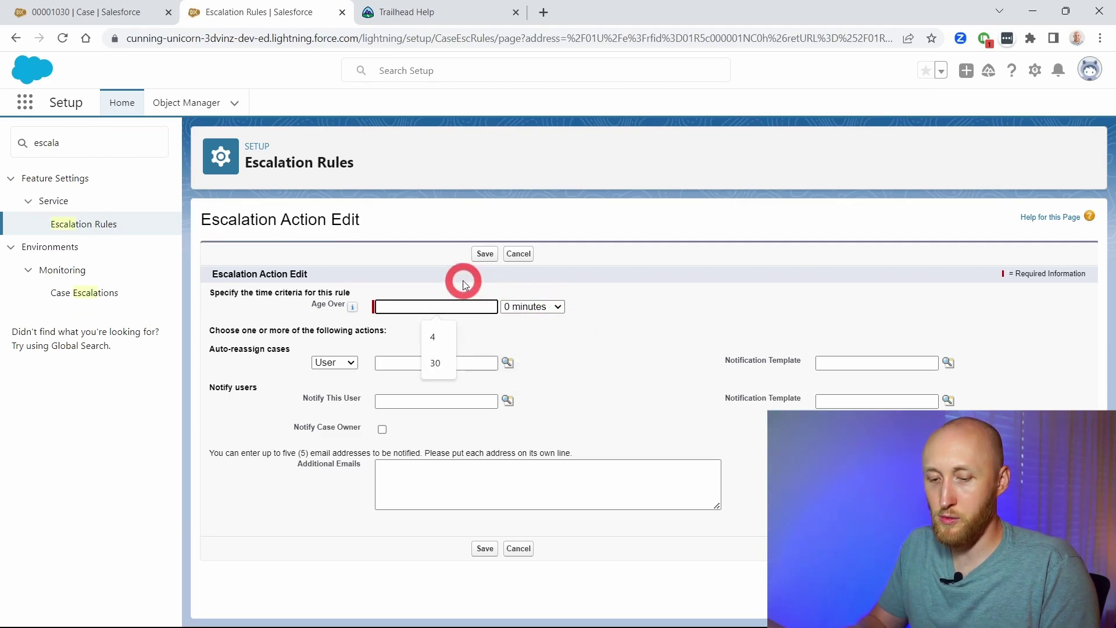
text(3)
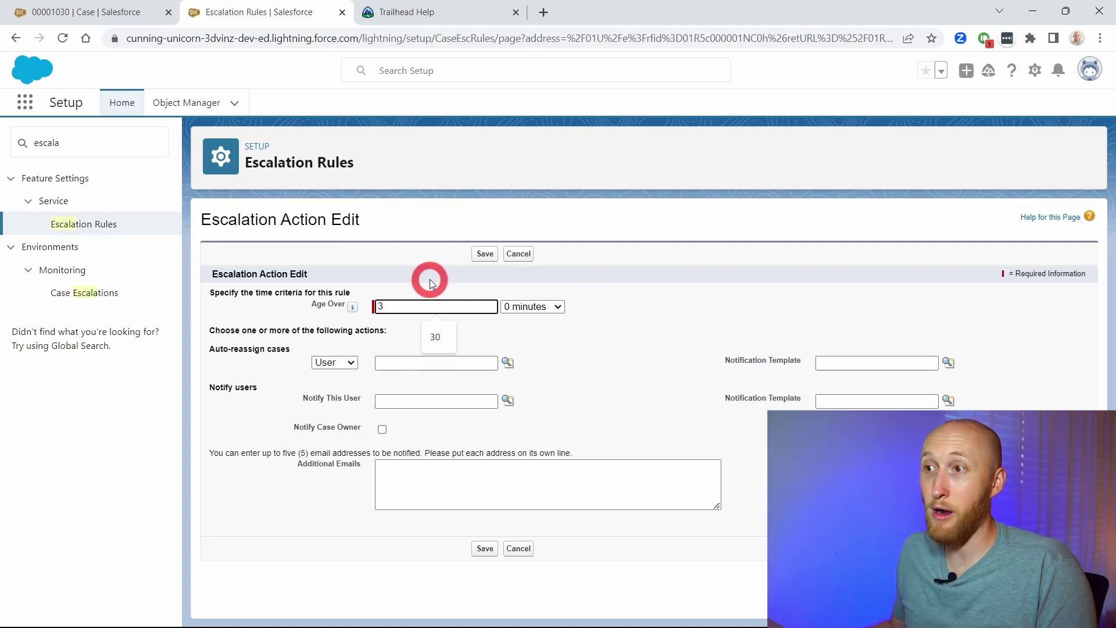
click(530, 307)
click(526, 326)
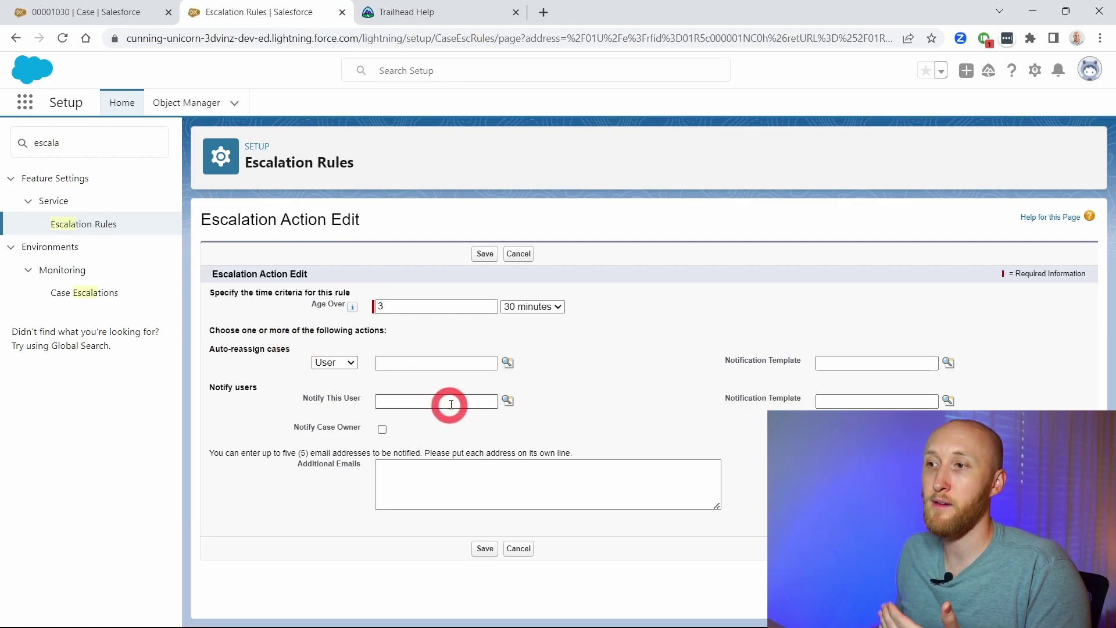
Step: Tick Notify Case Owner and enter the executive team's email address under Additional Emails
click(382, 429)
click(415, 464)
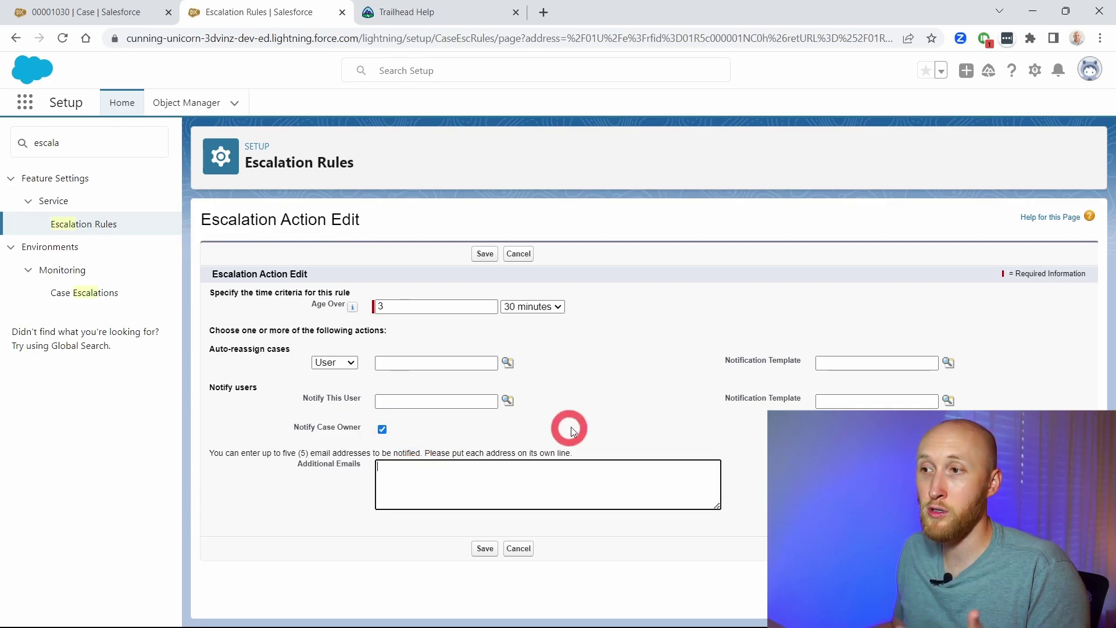
text(execute)
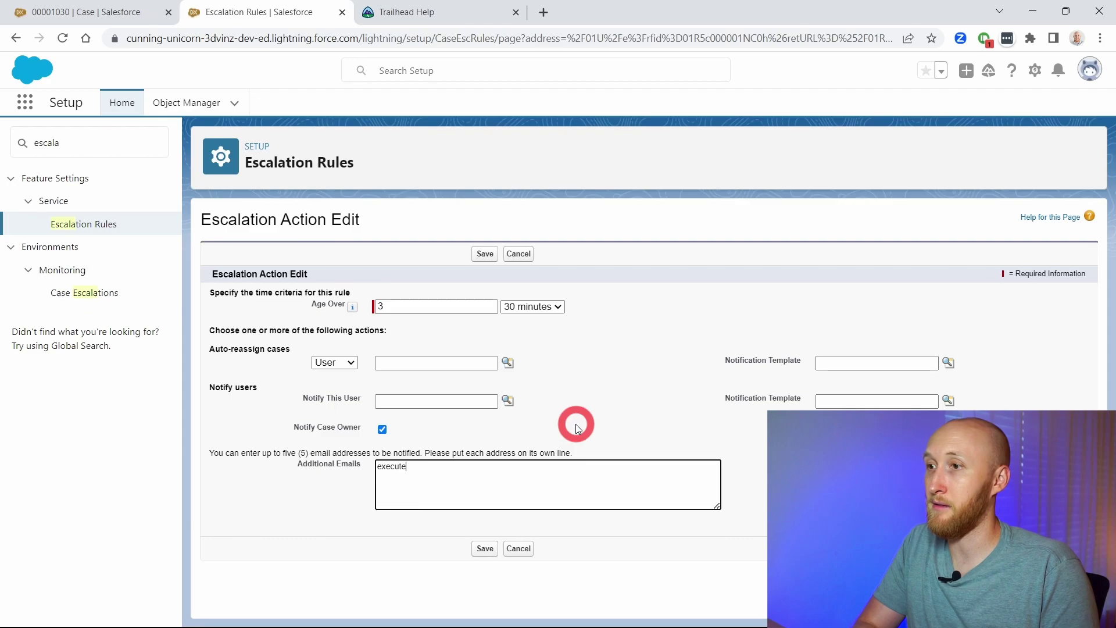
key(BackSpace)
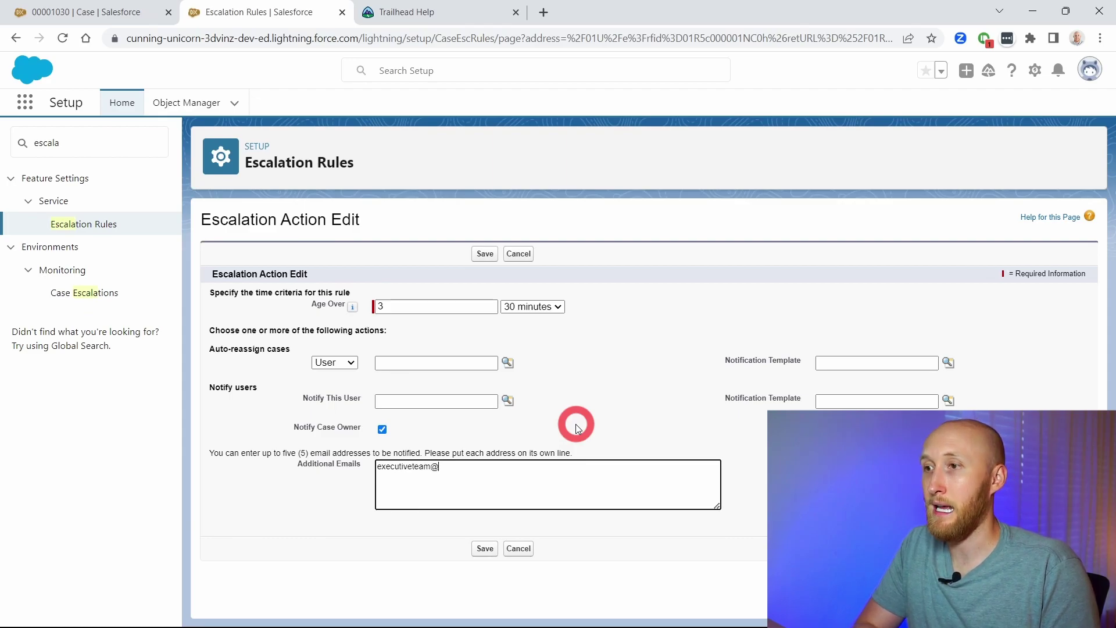
text(iveteam@testcompany.com)
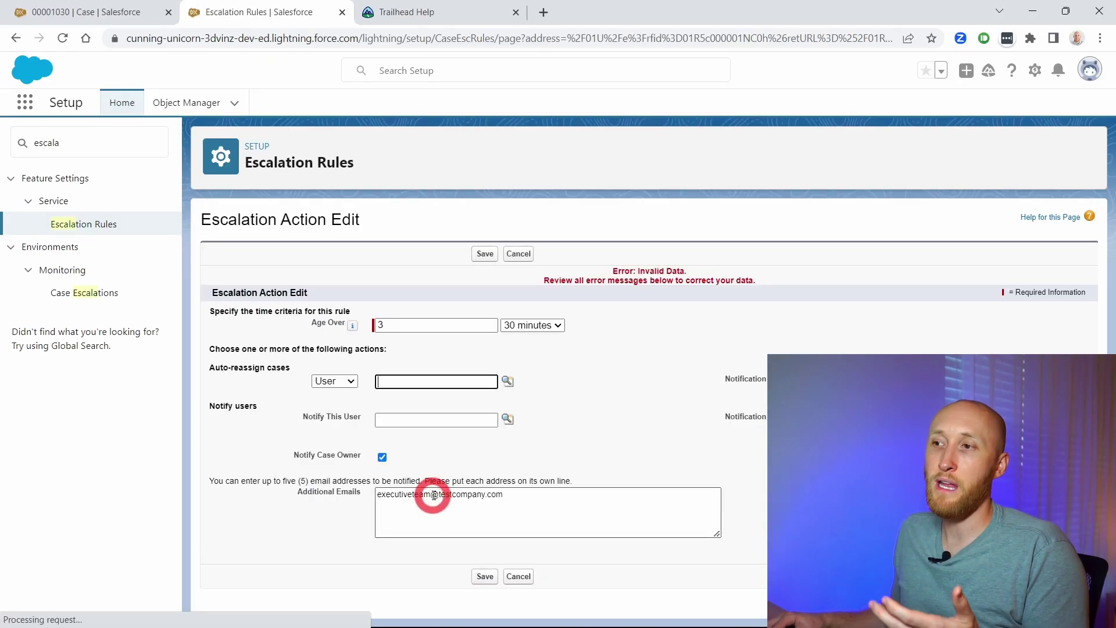
Step: Pick a notification email template from the lookup and save the 3h30m escalation action
click(508, 381)
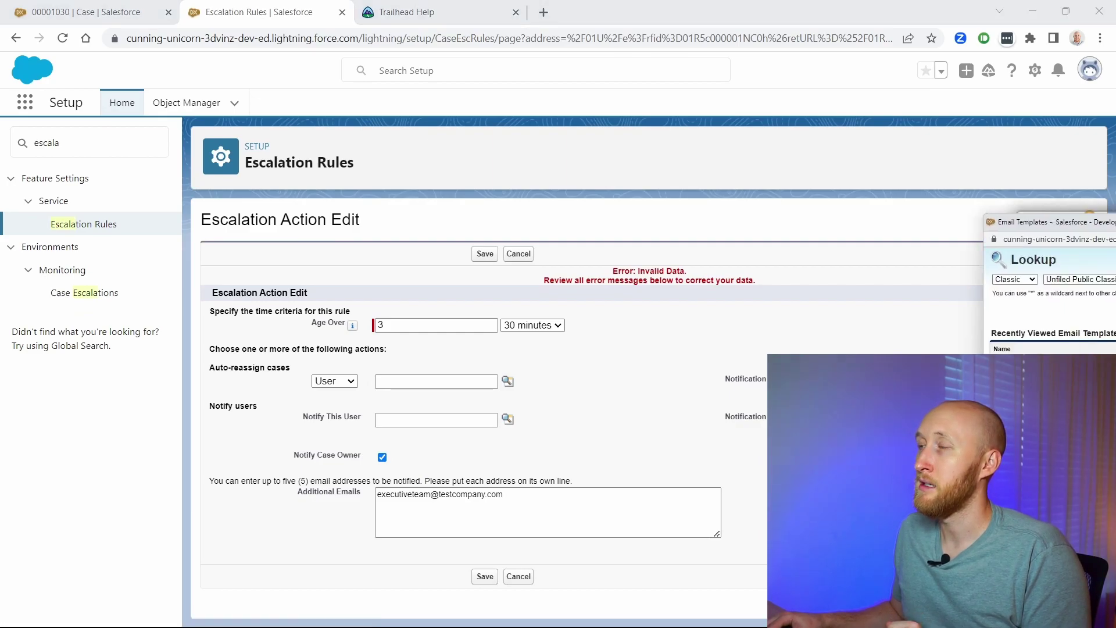
drag(1099, 219, 566, 220)
click(525, 349)
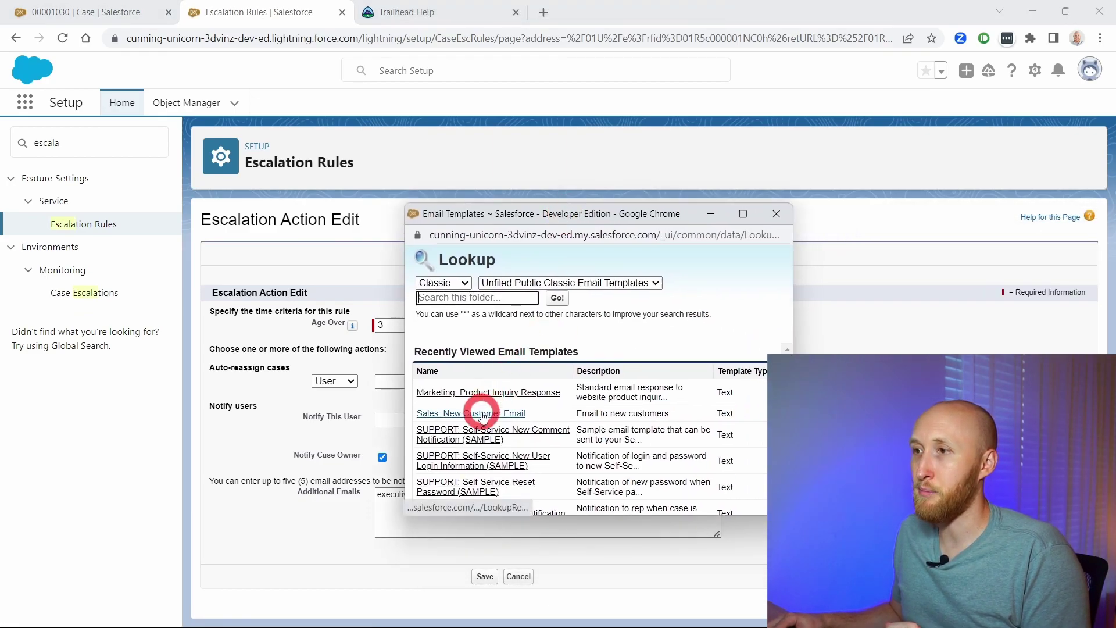
click(520, 432)
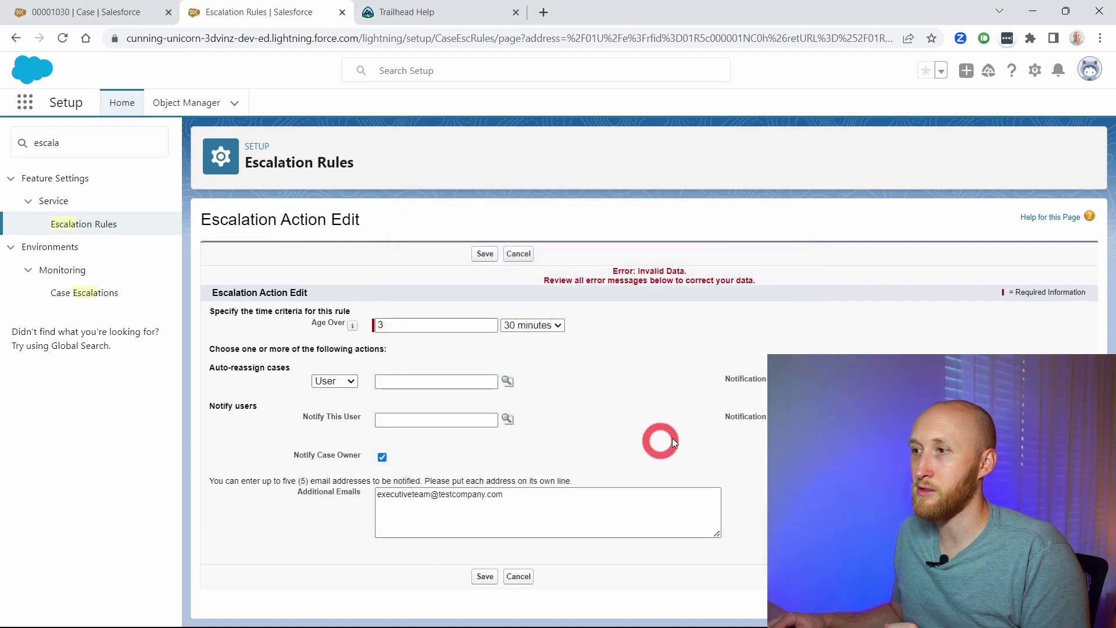
click(485, 576)
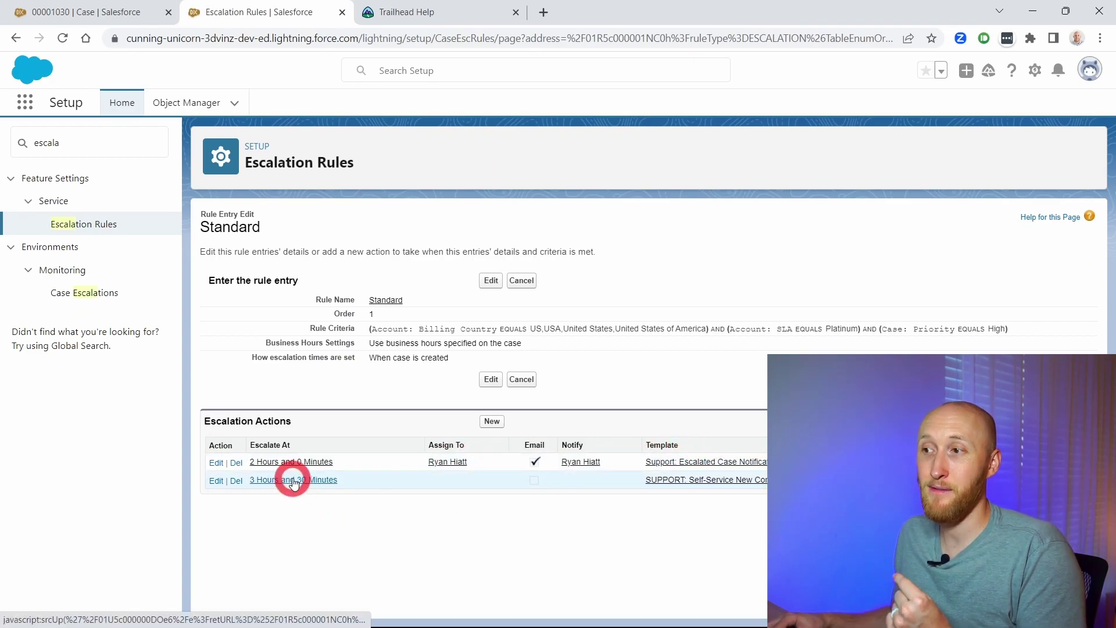
Step: Review the 3 Hours 30 Minutes action, cancel unchanged, and return to Escalation Rules
click(216, 482)
click(378, 433)
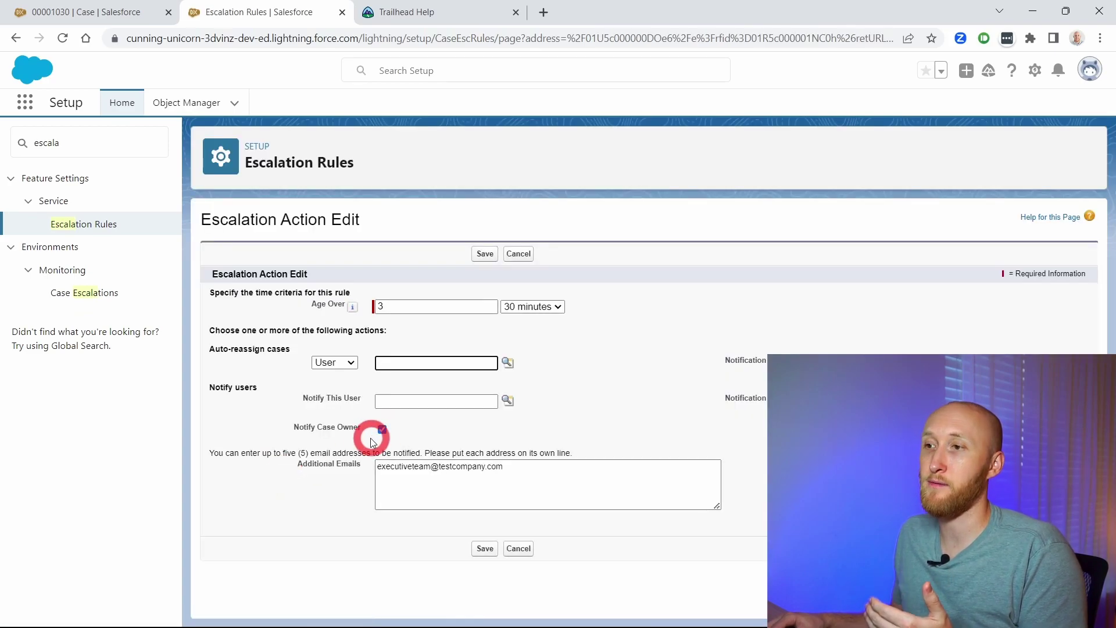
click(517, 549)
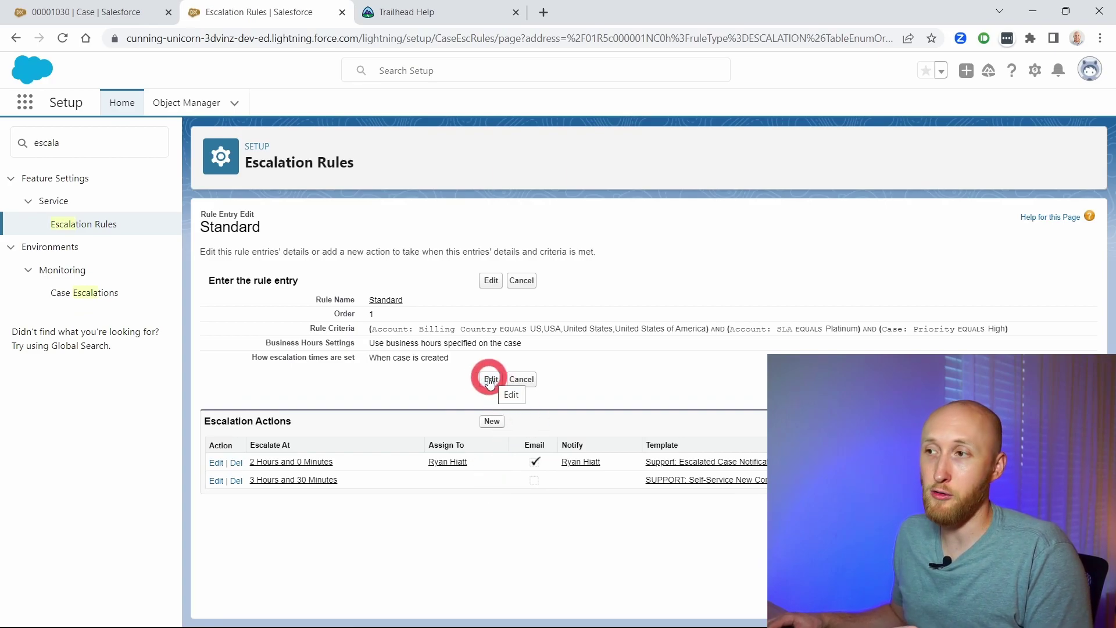
click(59, 225)
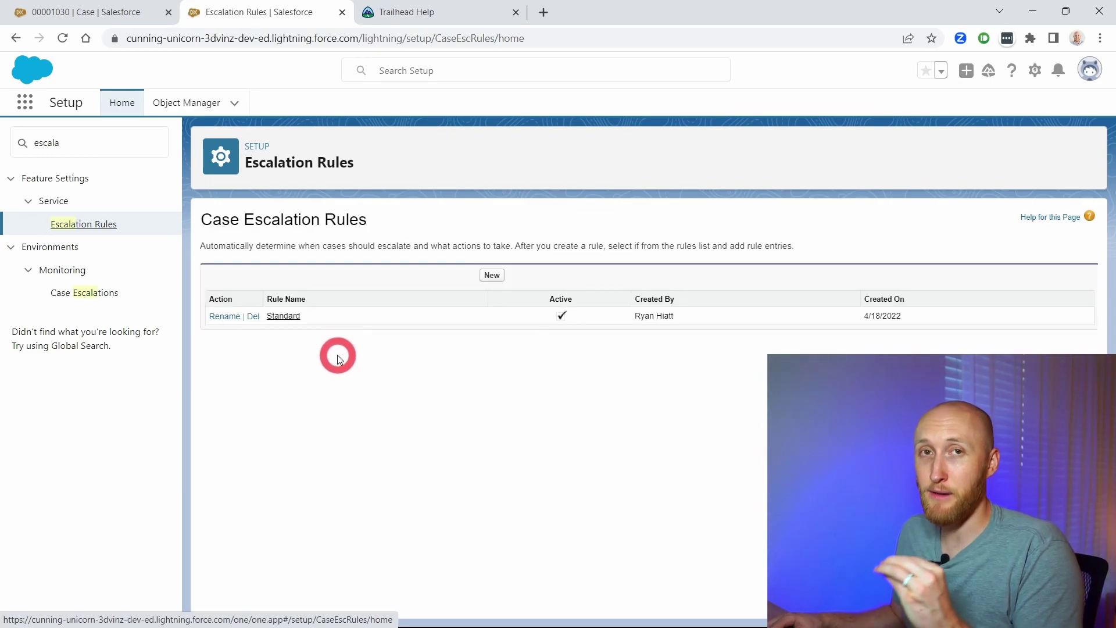
Step: Reopen the Standard rule and edit its seventh rule entry
click(284, 317)
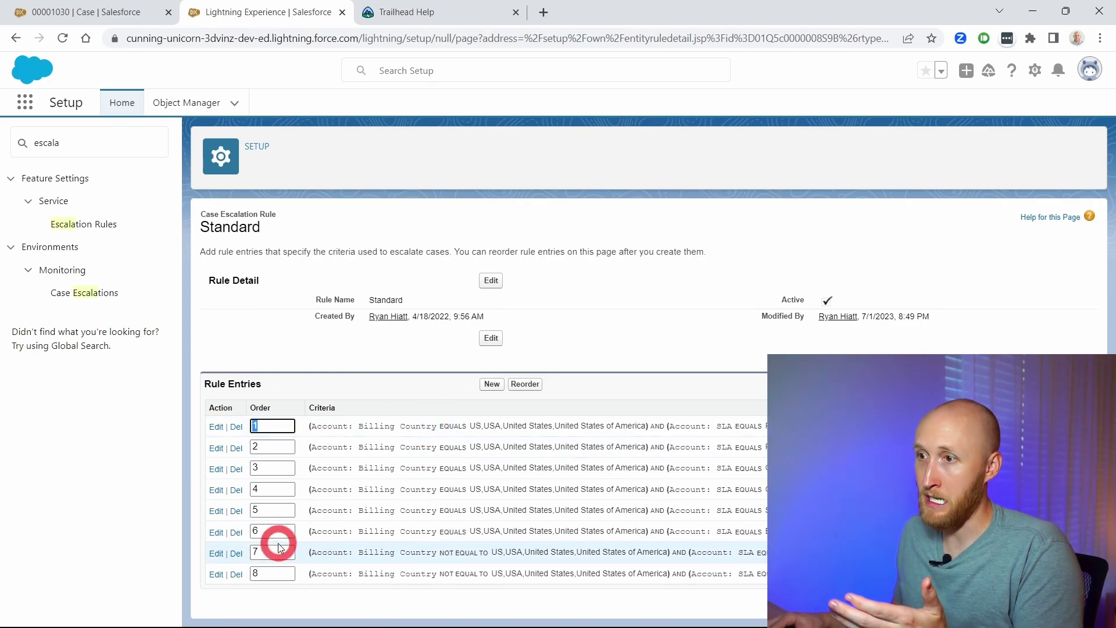
click(215, 554)
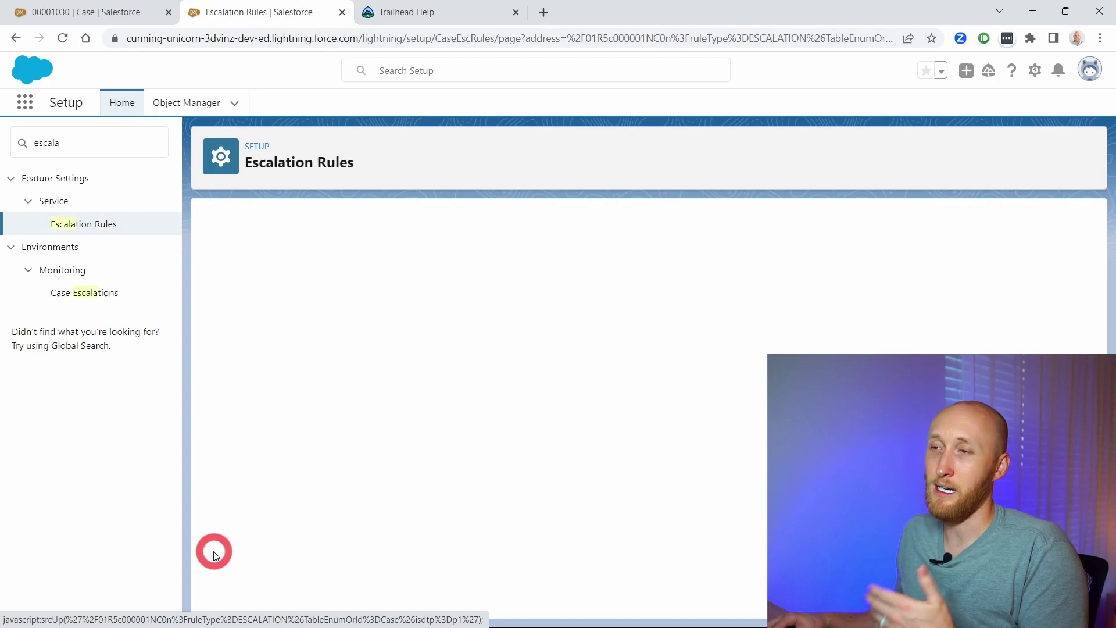